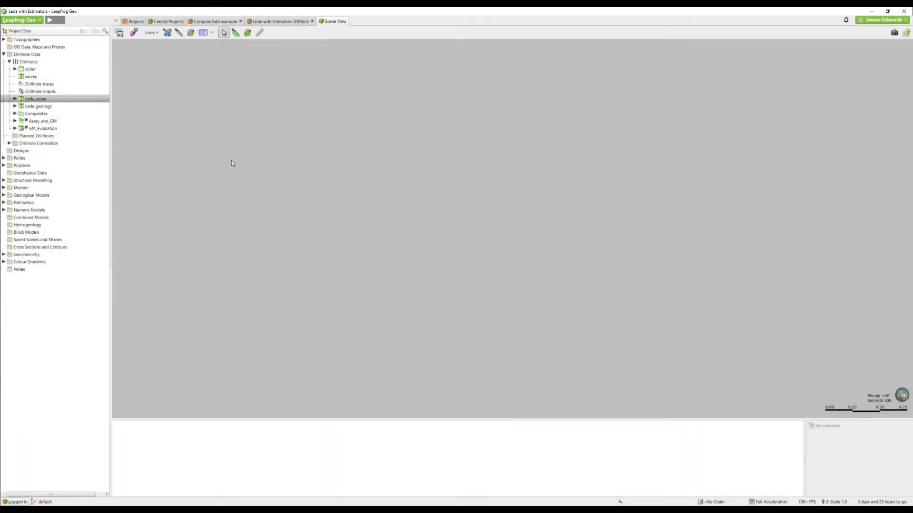
Show the Leda_assay drillholes in 3D coloured by Zn_pc, zoomed in and viewed from lower
{"action": "left_click_drag", "start_coordinate": [49, 100], "coordinate": [269, 155]}
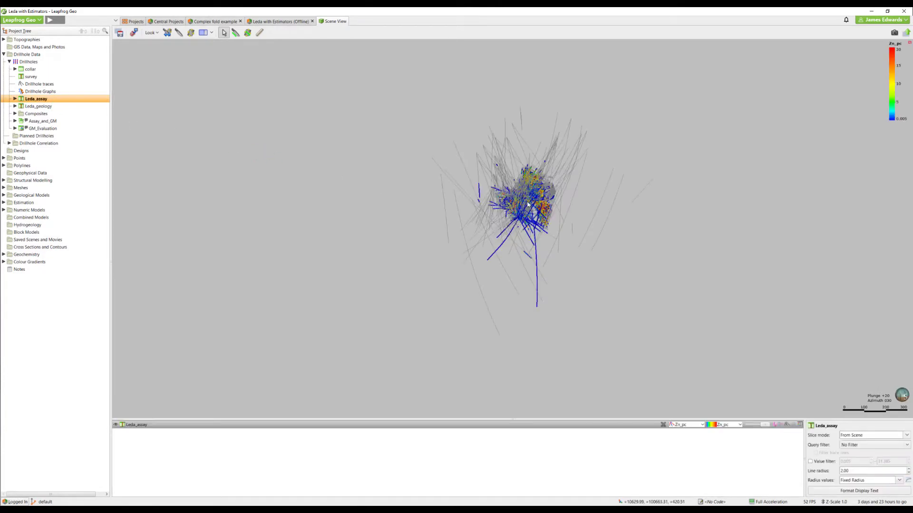
{"action": "scroll", "coordinate": [532, 201], "scroll_direction": "up", "scroll_amount": 5}
{"action": "left_click_drag", "start_coordinate": [532, 212], "coordinate": [264, 175]}
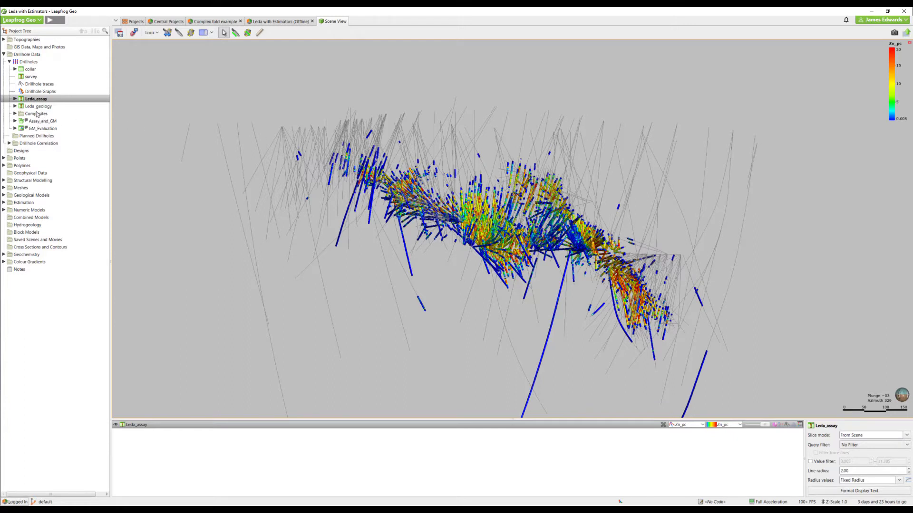
{"action": "left_click", "coordinate": [32, 64]}
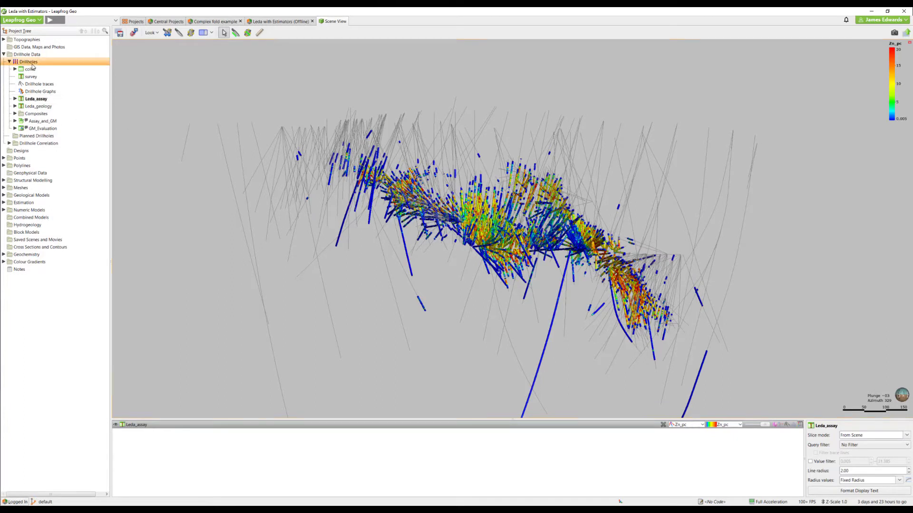
Start a new economic composite from the Composites folder using Zn_pc as the numeric values
{"action": "right_click", "coordinate": [36, 115]}
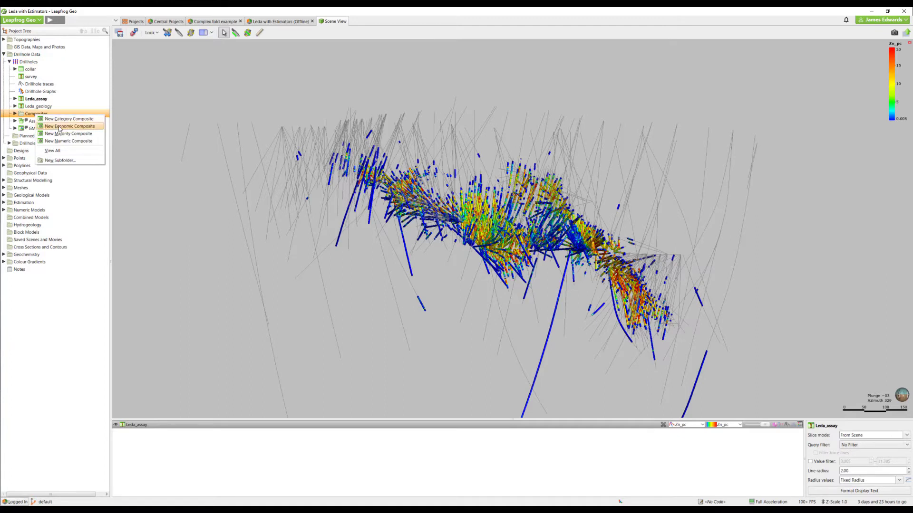
{"action": "left_click", "coordinate": [59, 127]}
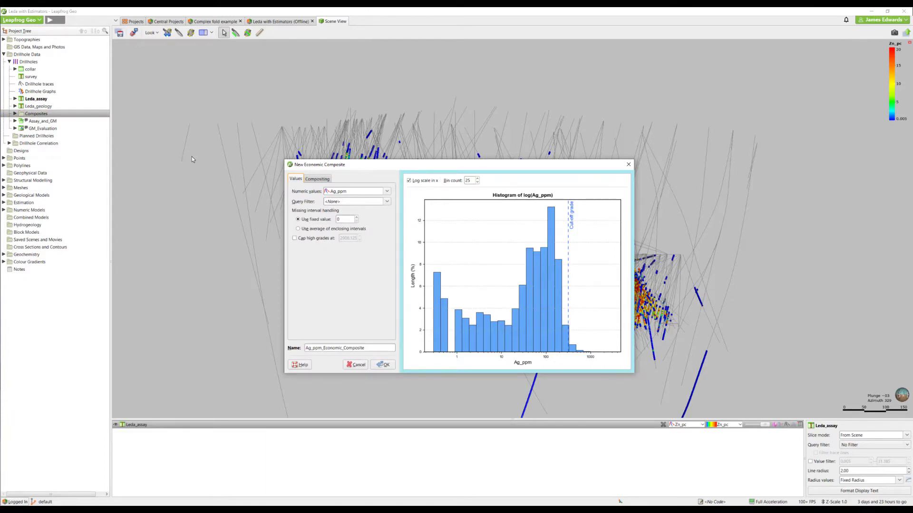
{"action": "left_click", "coordinate": [360, 196]}
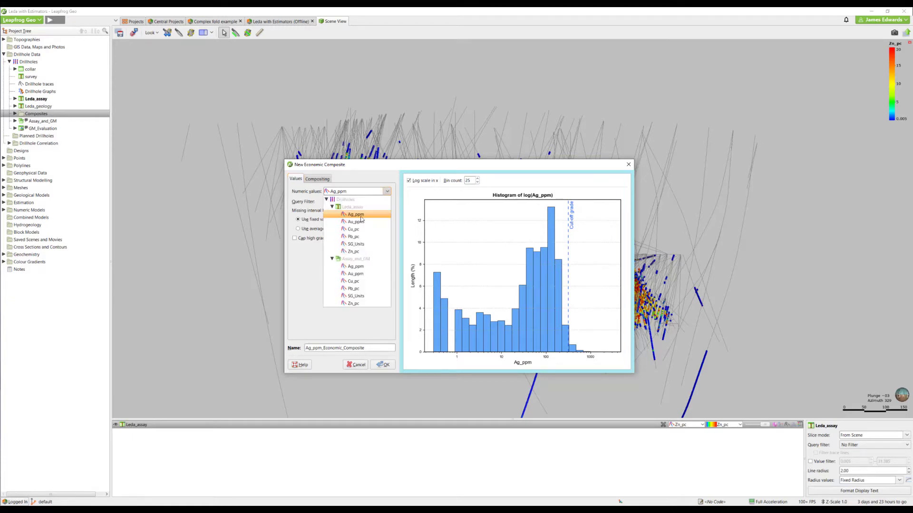
{"action": "left_click", "coordinate": [360, 254]}
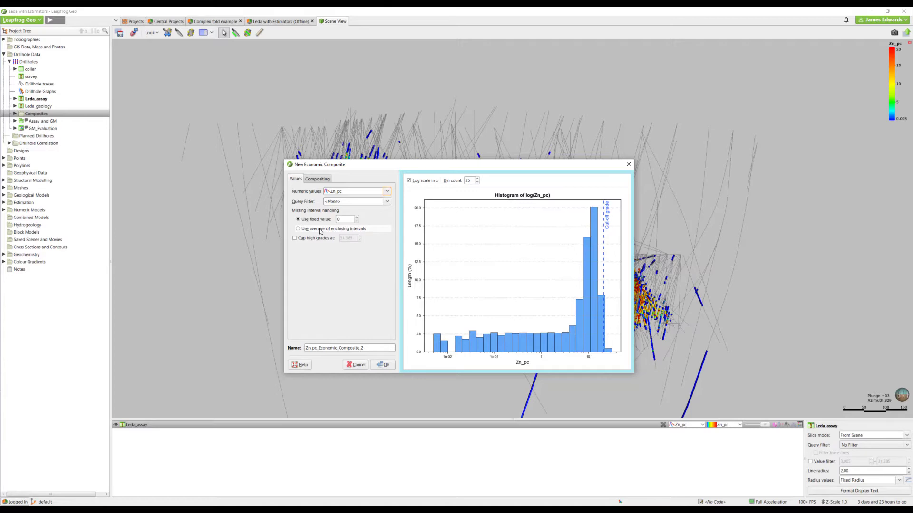
Set Advanced dilution on the Compositing tab and a 50-bin log-scale Zn_pc histogram
{"action": "left_click", "coordinate": [318, 178]}
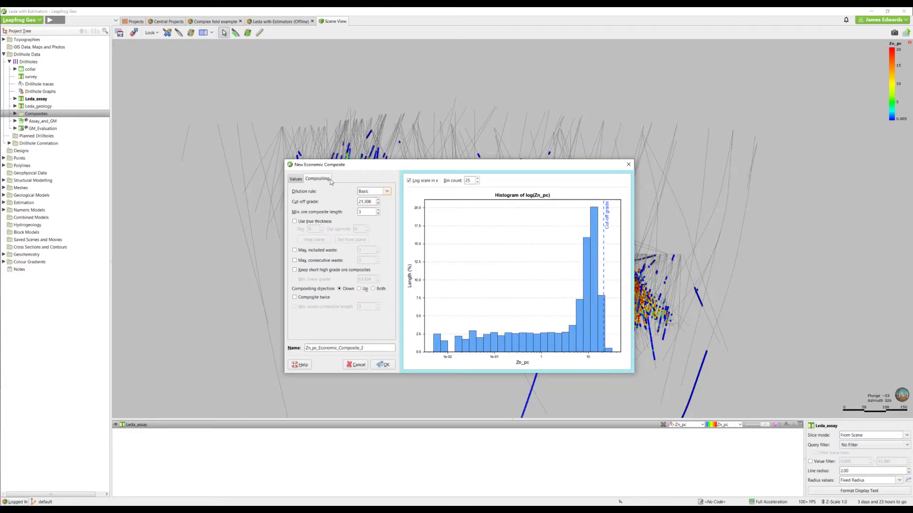
{"action": "left_click", "coordinate": [388, 193]}
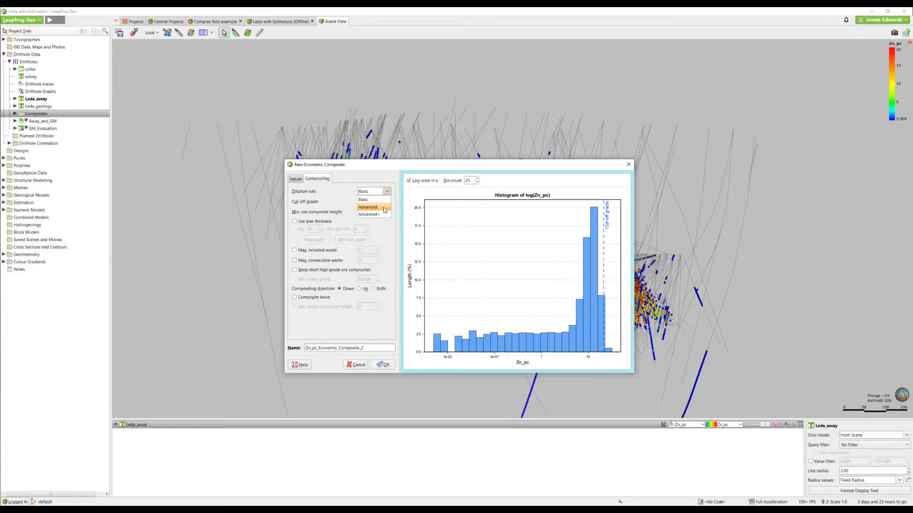
{"action": "left_click", "coordinate": [384, 209]}
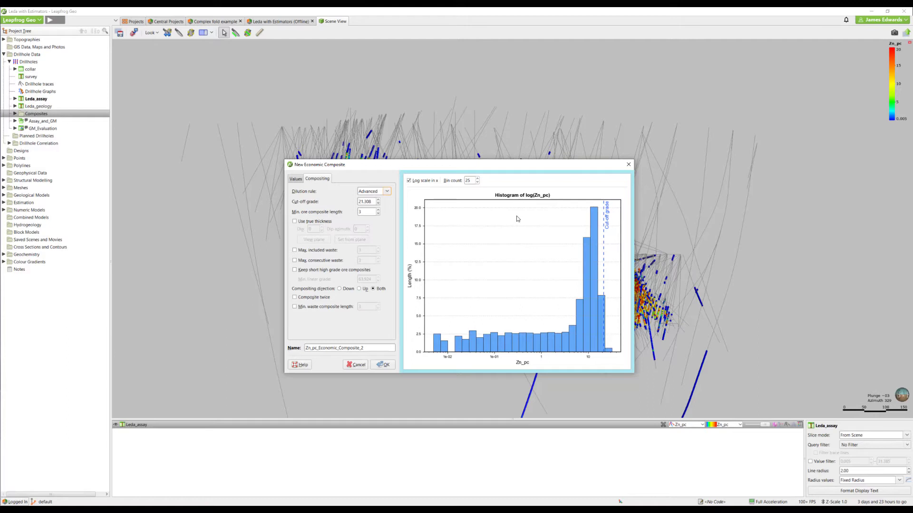
{"action": "left_click", "coordinate": [408, 181]}
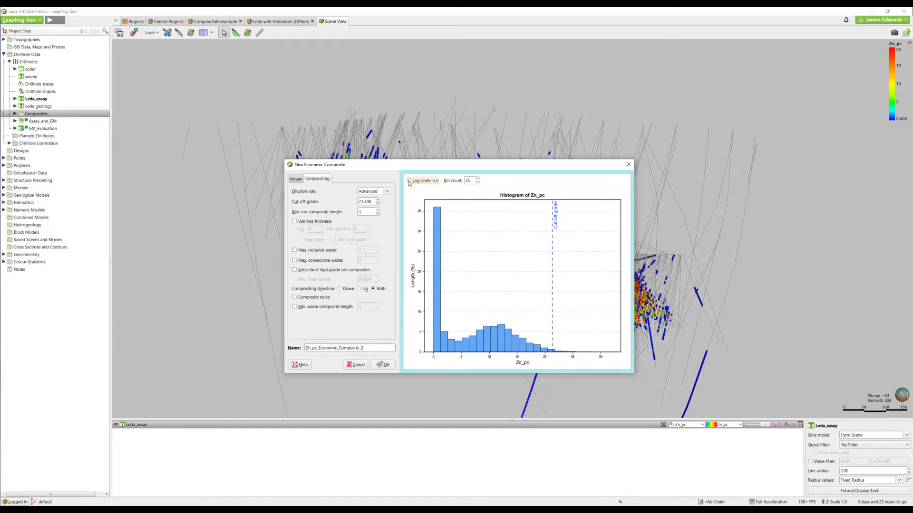
{"action": "left_click", "coordinate": [409, 181]}
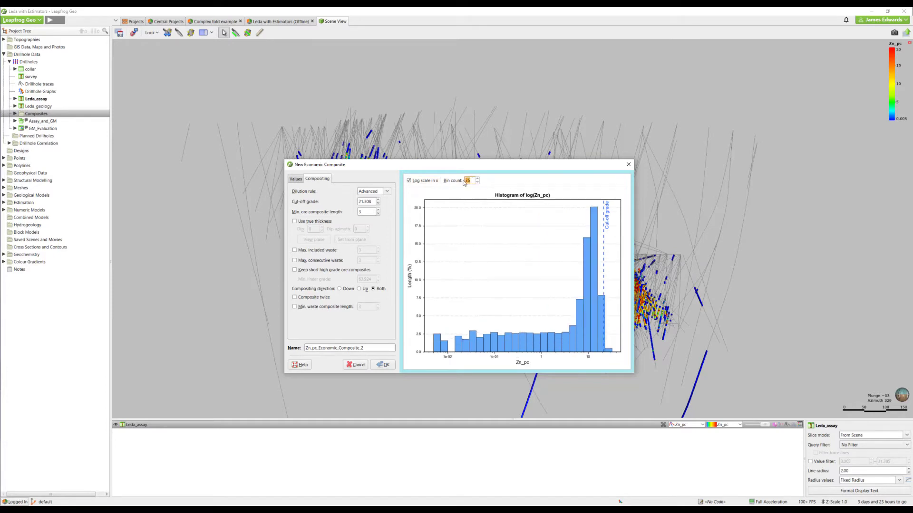
{"action": "type", "text": "50"}
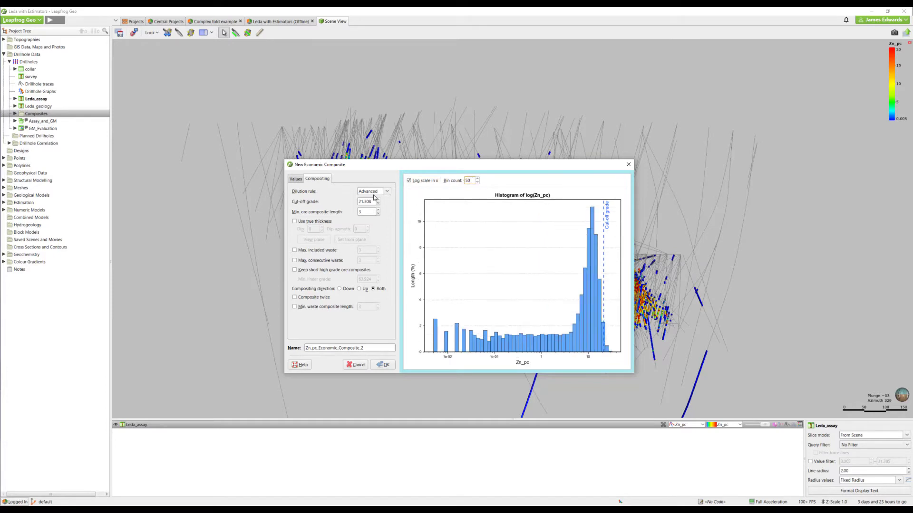
Replace the 21.308 cut-off grade with 5
{"action": "left_click_drag", "start_coordinate": [373, 203], "coordinate": [355, 203]}
{"action": "type", "text": "5"}
Apply the cut-off grade of 5 by moving to the minimum ore composite length field
{"action": "left_click", "coordinate": [365, 212]}
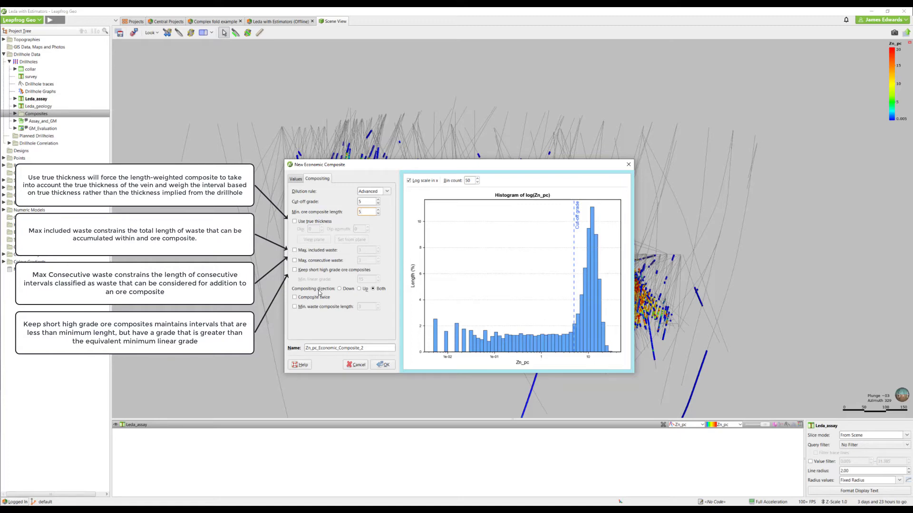
Name the economic composite Zn_pc_5pct_5m and create it
{"action": "double_click", "coordinate": [356, 212]}
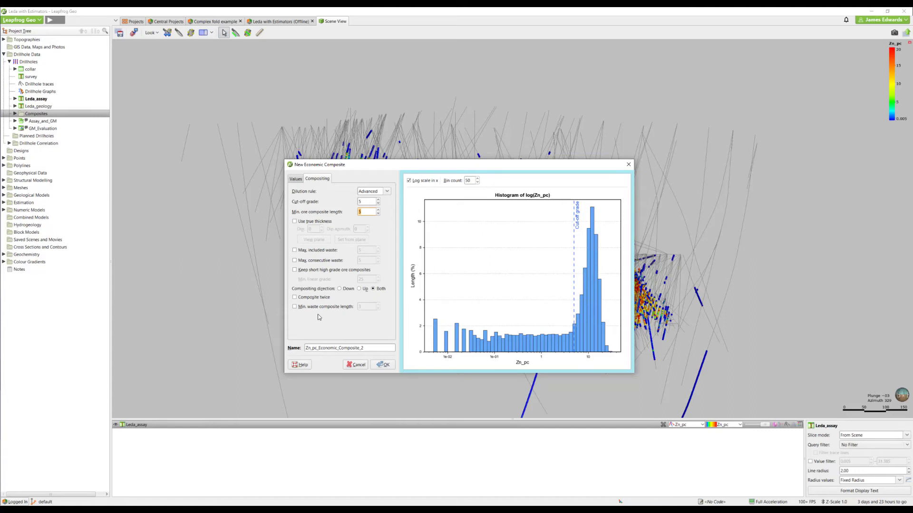
{"action": "left_click_drag", "start_coordinate": [364, 348], "coordinate": [320, 347]}
{"action": "type", "text": "5pct_5m"}
{"action": "left_click", "coordinate": [383, 366]}
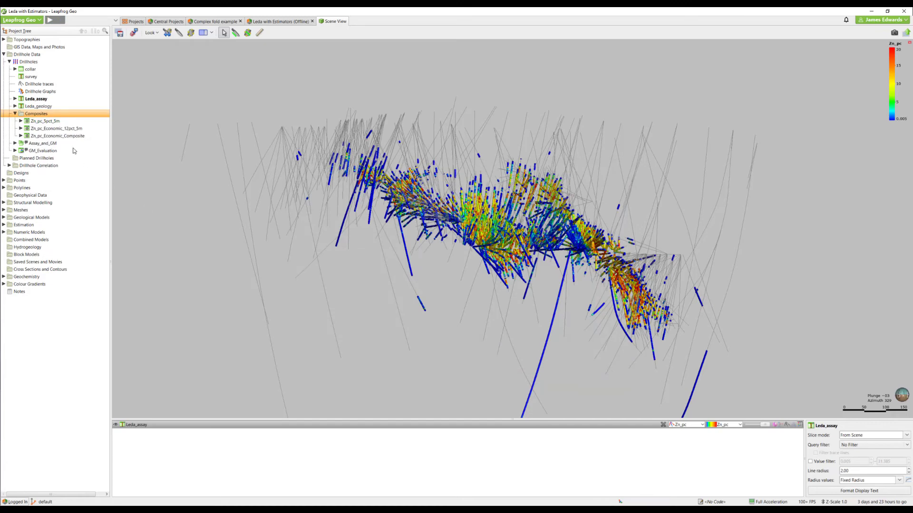
Open the Zn_pc_5pct_5m composite table from the Composites folder
{"action": "left_click", "coordinate": [47, 122]}
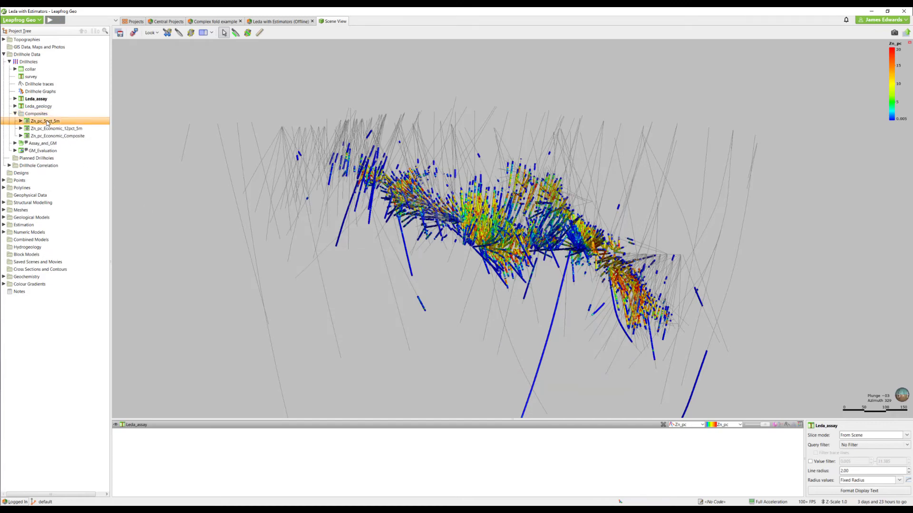
{"action": "double_click", "coordinate": [71, 122]}
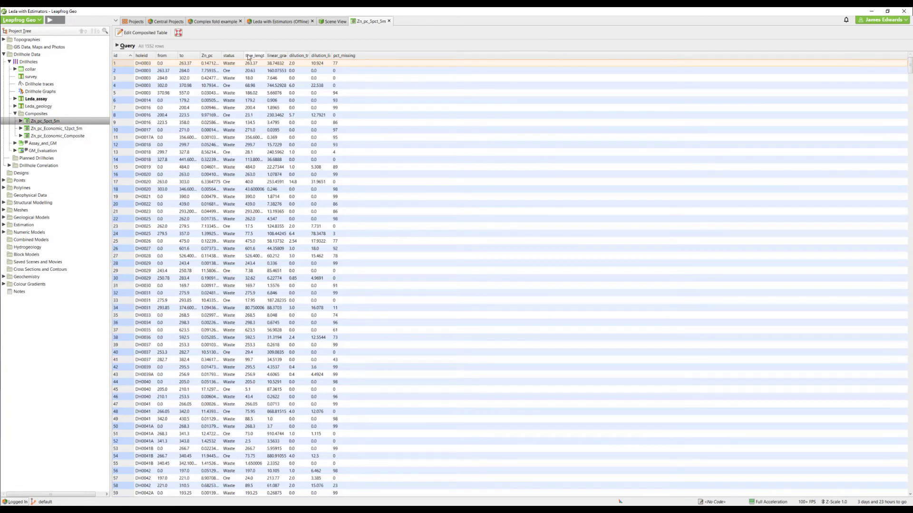
Auto-fit the table columns so true_length and dilution_linear_grade headers show in full
{"action": "double_click", "coordinate": [266, 55]}
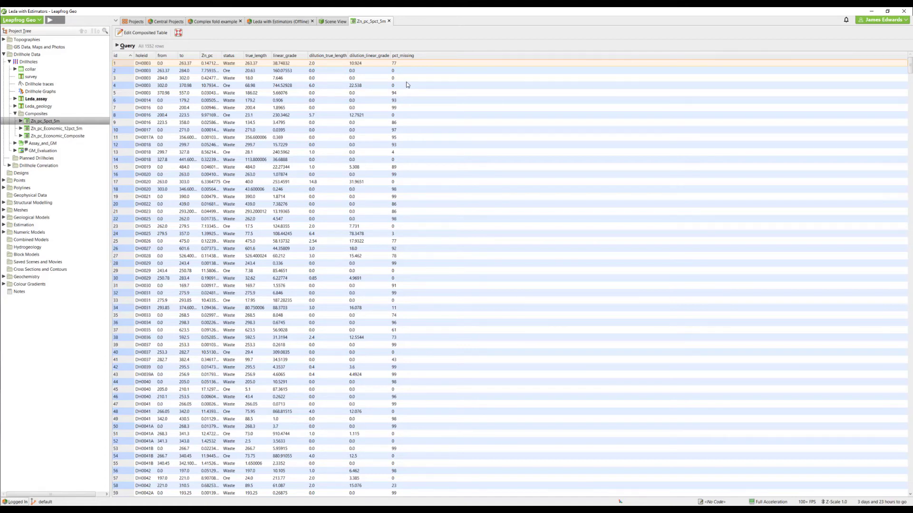
Show Zn_pc_5pct_5m in 3D as solid status-coloured tubes with legend, Leda_assay hidden
{"action": "left_click", "coordinate": [389, 20]}
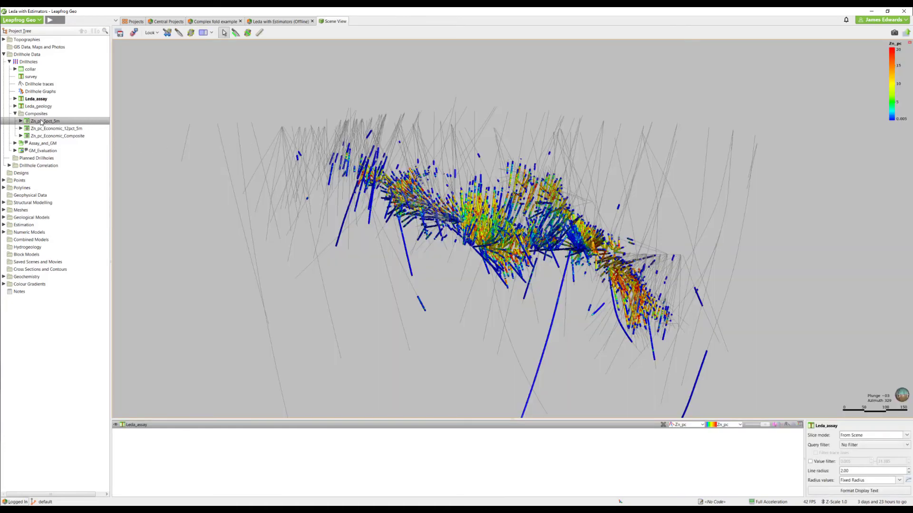
{"action": "left_click_drag", "start_coordinate": [42, 122], "coordinate": [359, 208]}
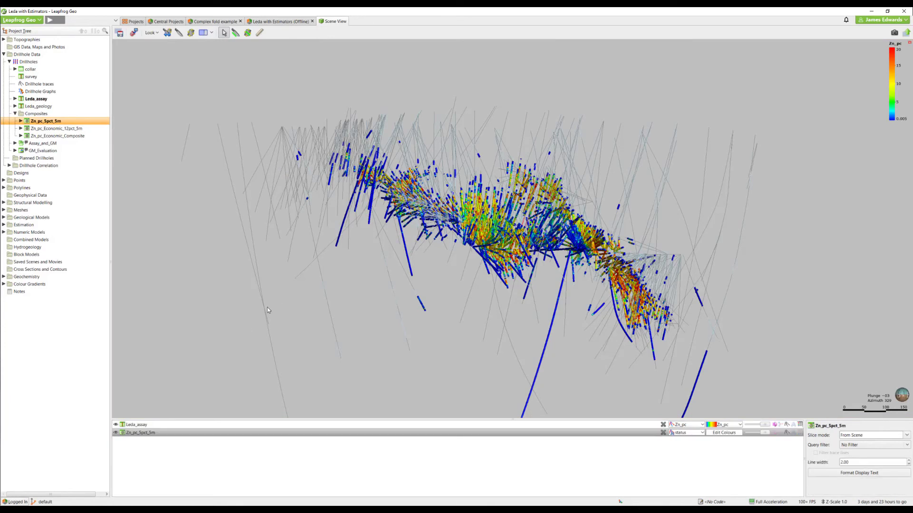
{"action": "left_click", "coordinate": [115, 425]}
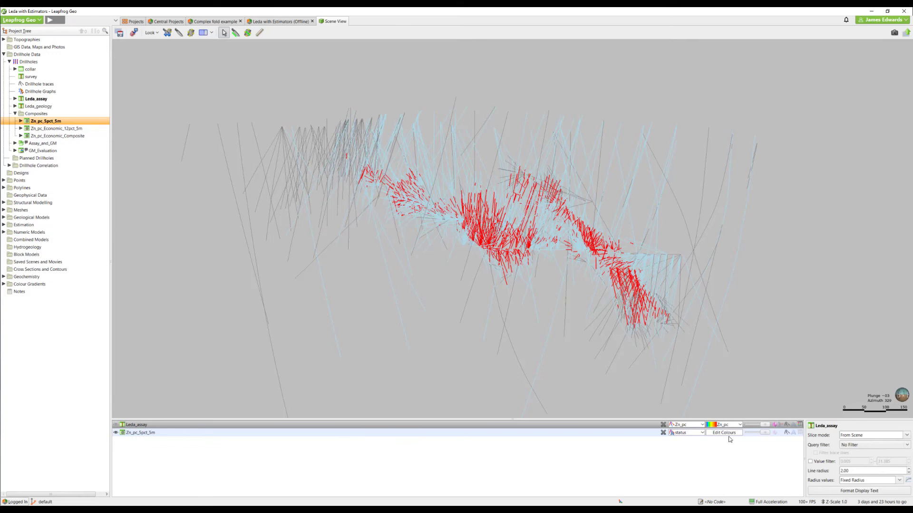
{"action": "left_click", "coordinate": [774, 433]}
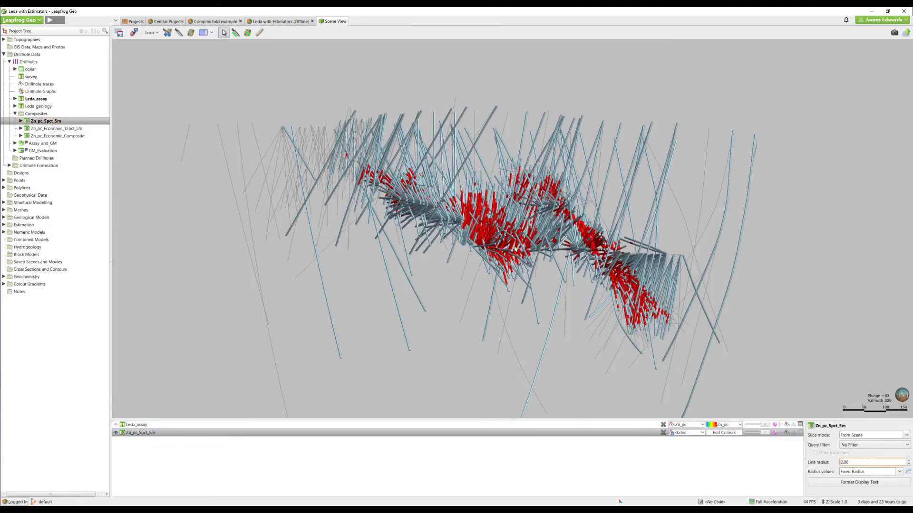
{"action": "left_click", "coordinate": [799, 433]}
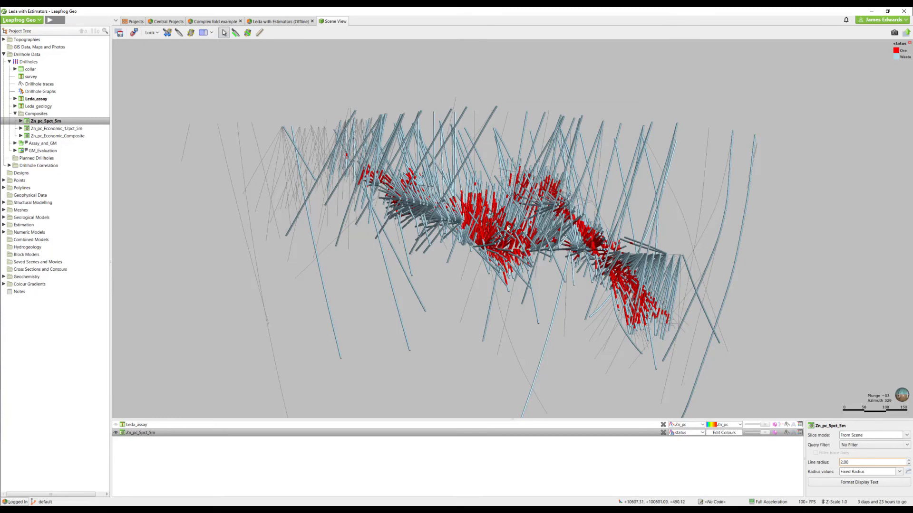
{"action": "left_click_drag", "start_coordinate": [508, 229], "coordinate": [424, 246]}
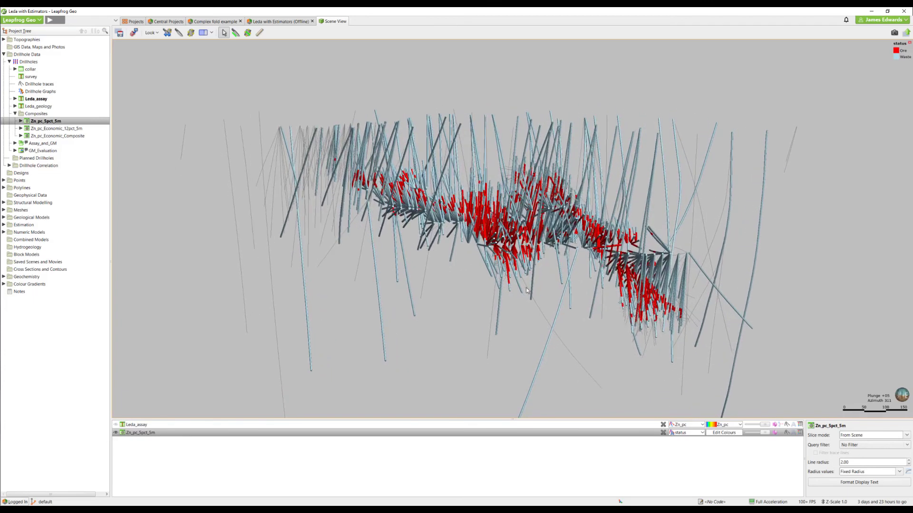
Hide the Waste status category so only red ore intervals show, then orbit to the ore zone
{"action": "left_click", "coordinate": [733, 433]}
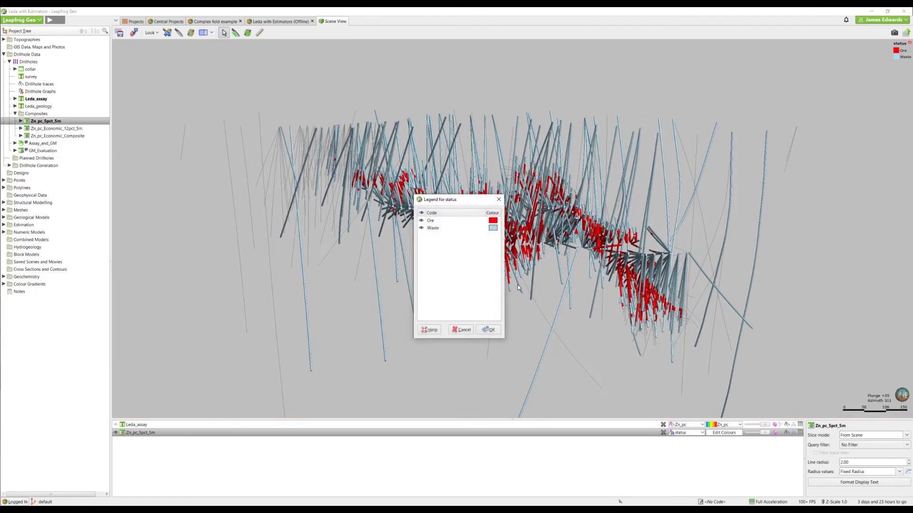
{"action": "left_click", "coordinate": [421, 228]}
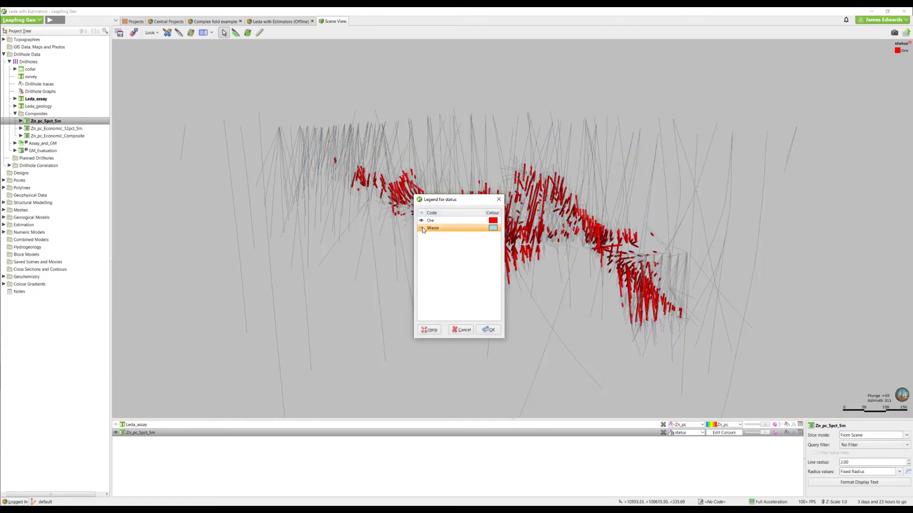
{"action": "left_click", "coordinate": [490, 329]}
{"action": "left_click_drag", "start_coordinate": [444, 250], "coordinate": [719, 282]}
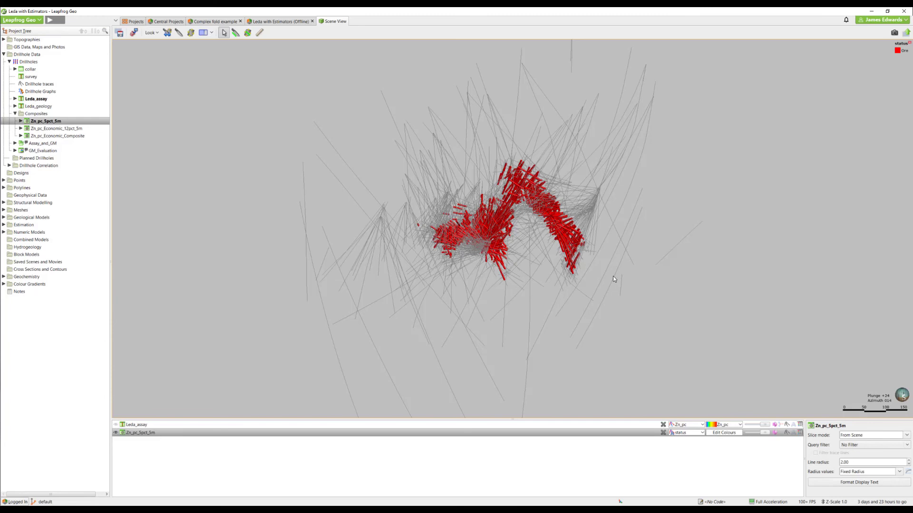
{"action": "left_click_drag", "start_coordinate": [613, 279], "coordinate": [459, 243]}
Open the Scene Details for DHUG0529's 42.8–97.9 ore interval as a floating window
{"action": "right_click_drag", "start_coordinate": [591, 245], "coordinate": [530, 223]}
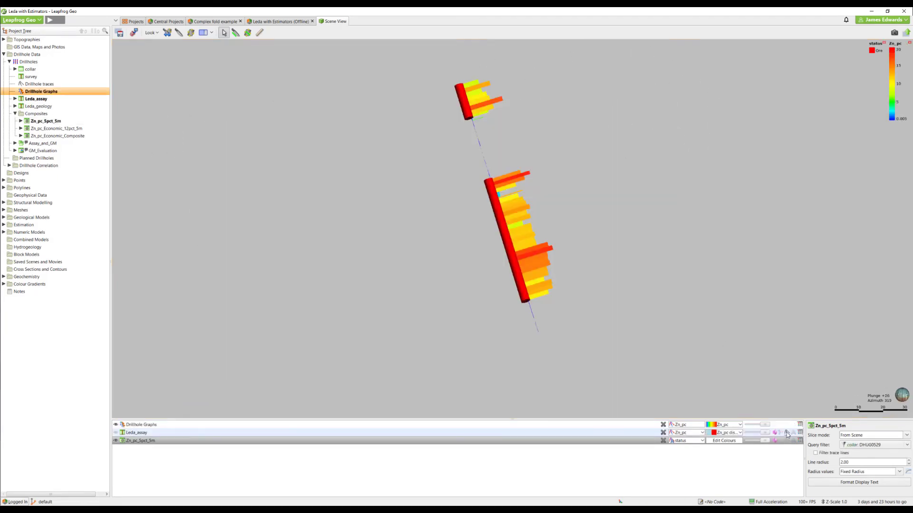
{"action": "left_click", "coordinate": [507, 245]}
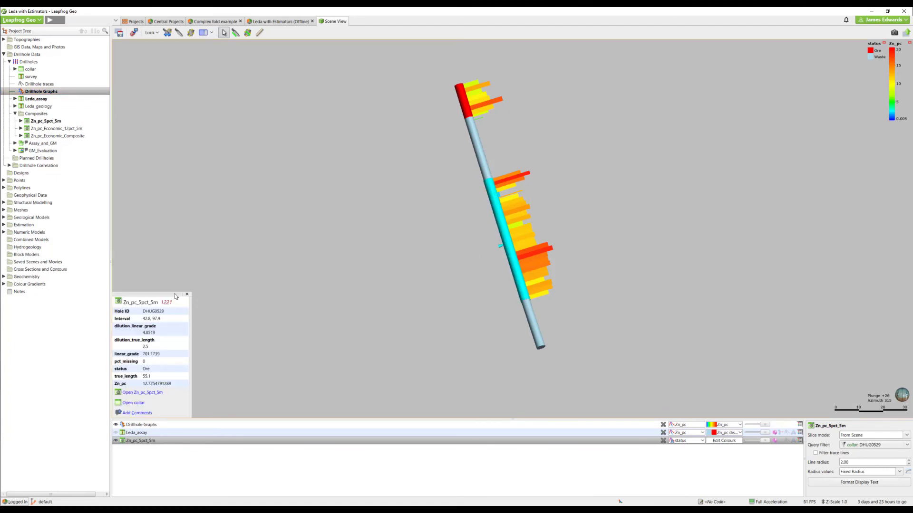
{"action": "left_click_drag", "start_coordinate": [175, 296], "coordinate": [393, 189]}
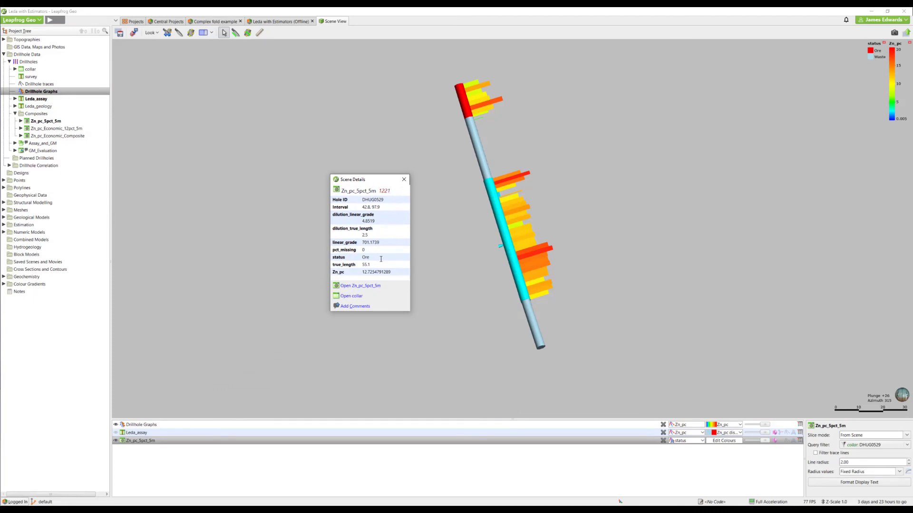
Review true_length 55.1, Zn_pc 12.7254791289 and dilution_true_length 2.5, then close the details
{"action": "mouse_move", "coordinate": [369, 261]}
{"action": "left_mouse_down"}
{"action": "mouse_move", "coordinate": [342, 265]}
{"action": "mouse_move", "coordinate": [361, 265]}
{"action": "left_mouse_up"}
{"action": "left_click_drag", "start_coordinate": [399, 272], "coordinate": [356, 272]}
{"action": "left_click_drag", "start_coordinate": [380, 236], "coordinate": [359, 236]}
{"action": "left_click", "coordinate": [445, 222]}
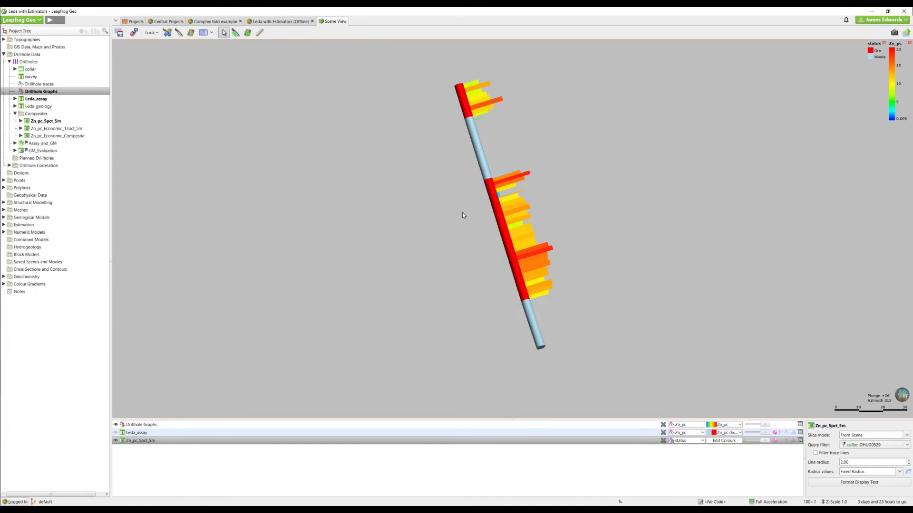
{"action": "left_click", "coordinate": [499, 197]}
{"action": "left_click", "coordinate": [464, 329]}
Switch the Drillhole Graphs colourmap to Zn_pc discrete 5, turning the bars solid red
{"action": "left_click", "coordinate": [713, 425]}
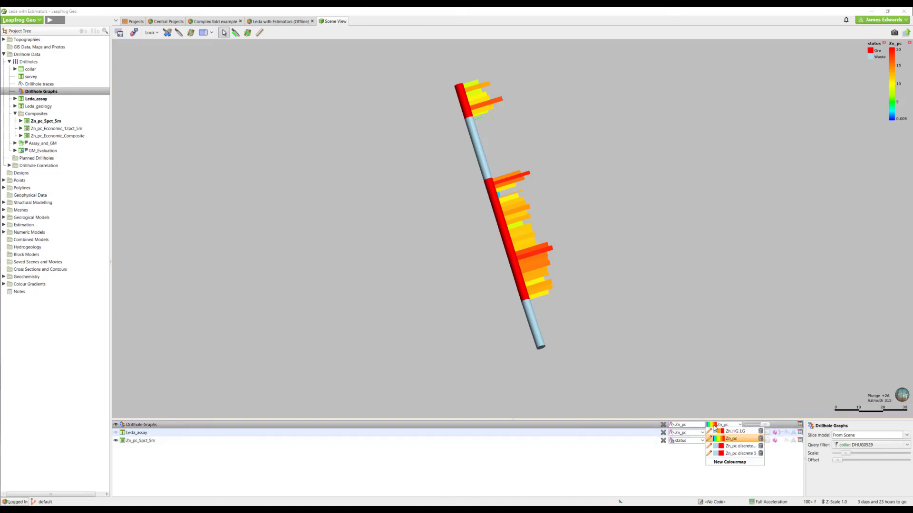
{"action": "left_click", "coordinate": [735, 453]}
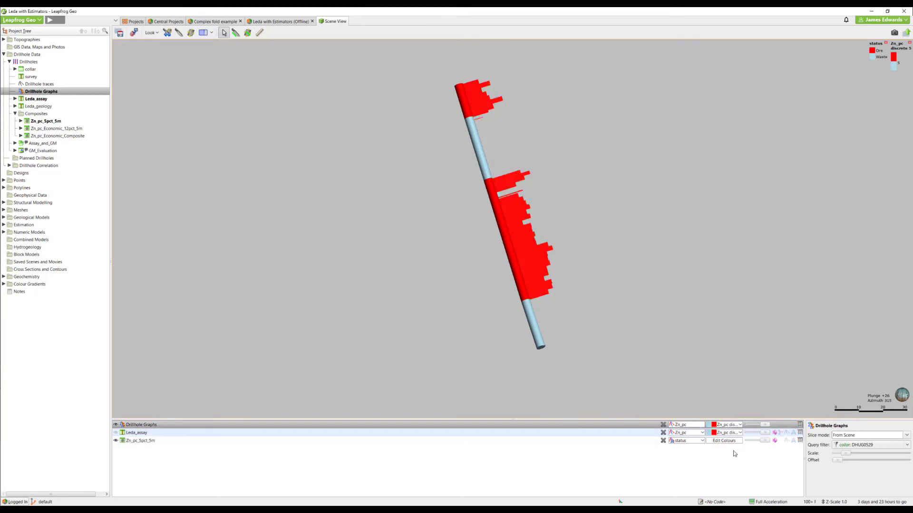